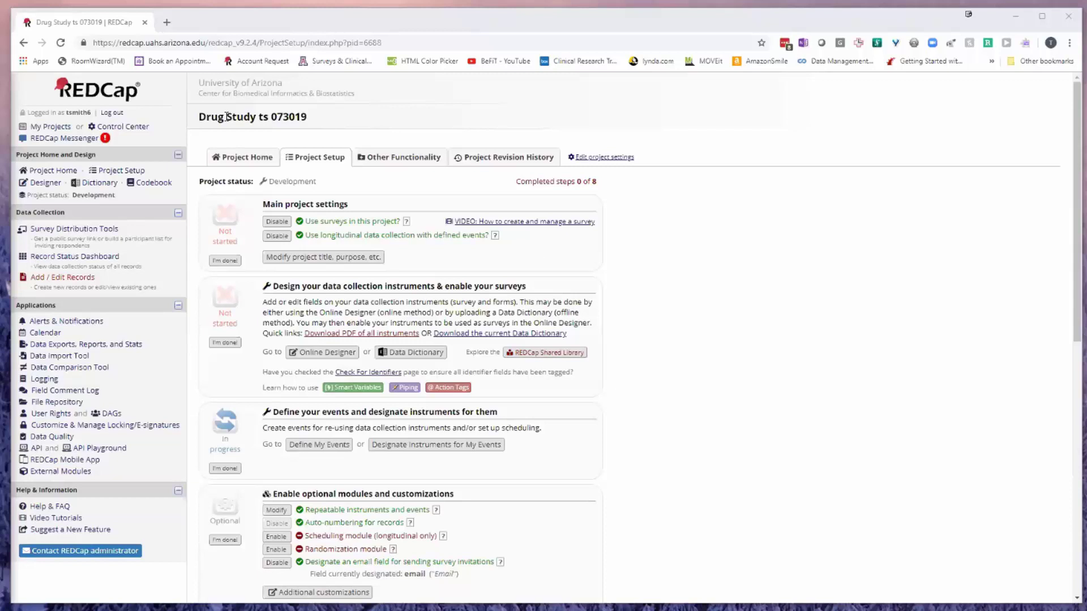
Open the Screening Form in the Designer and scroll through its fields, including the required Date of Birth.
{"action": "left_click", "coordinate": [94, 279]}
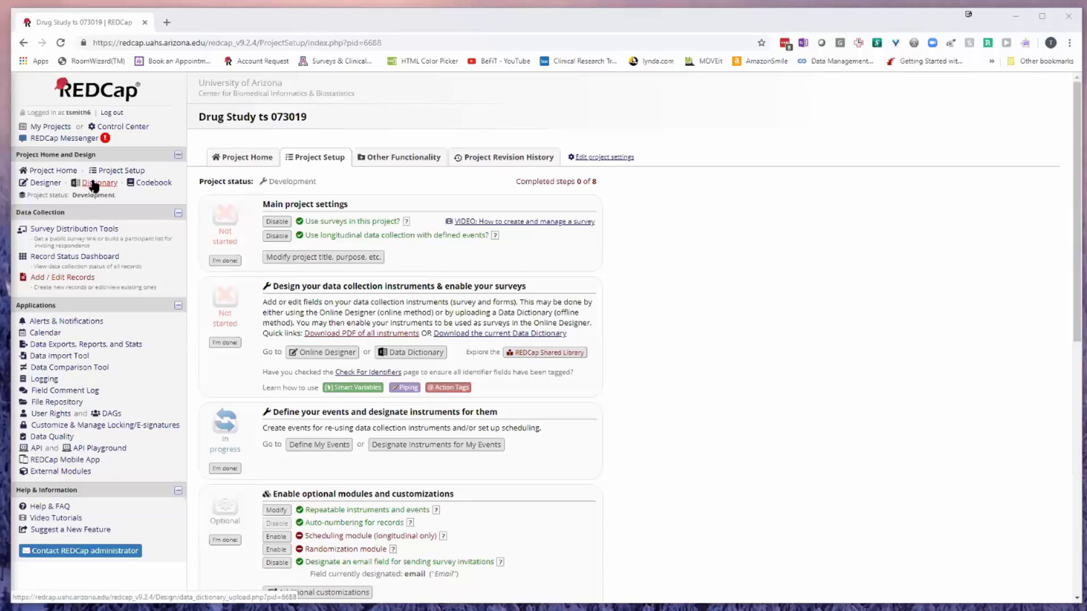
{"action": "left_click", "coordinate": [46, 185]}
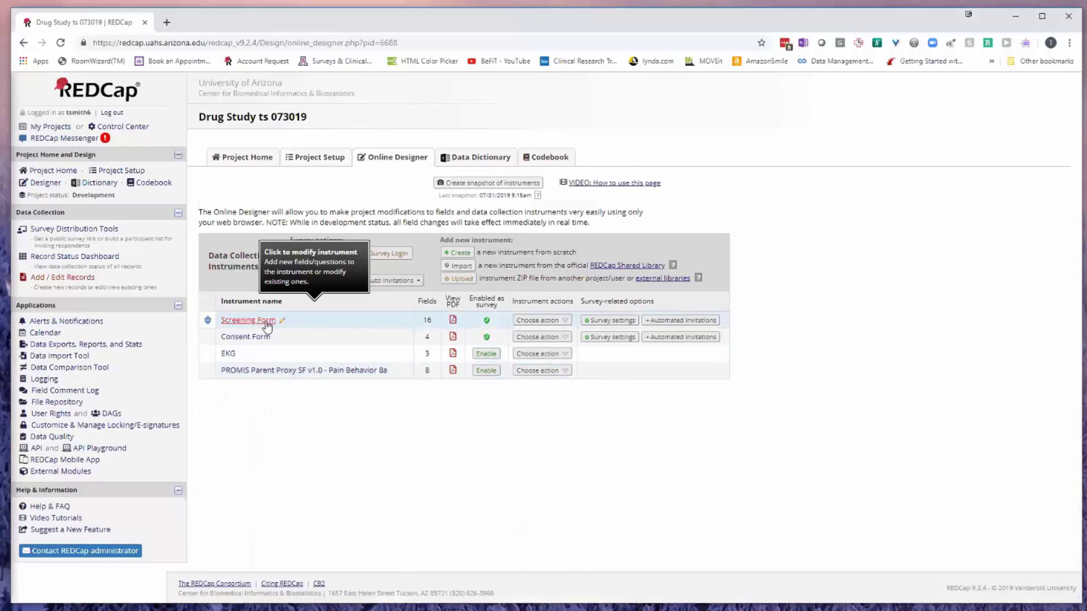
{"action": "left_click", "coordinate": [266, 320]}
{"action": "scroll", "coordinate": [379, 359], "scroll_direction": "down", "scroll_amount": 1}
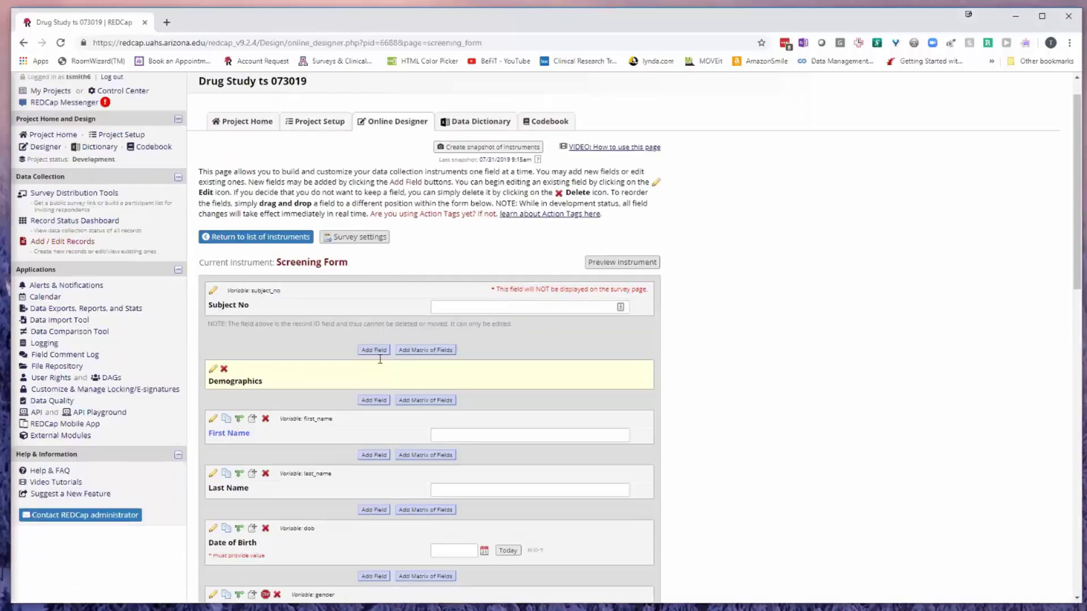
{"action": "scroll", "coordinate": [380, 359], "scroll_direction": "down", "scroll_amount": 2}
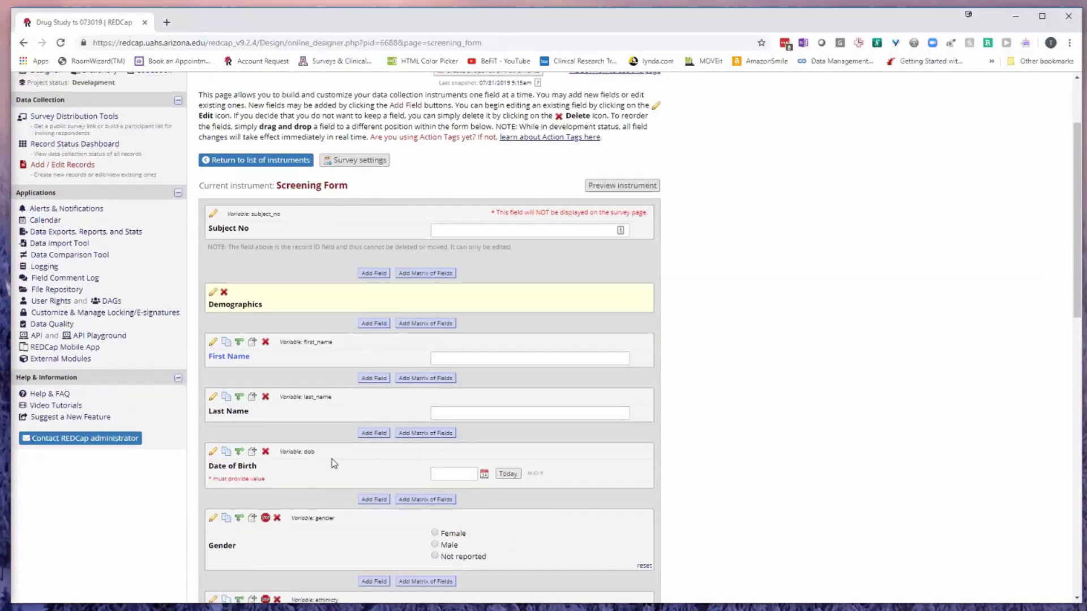
{"action": "scroll", "coordinate": [613, 413], "scroll_direction": "down", "scroll_amount": 5}
{"action": "scroll", "coordinate": [159, 273], "scroll_direction": "up", "scroll_amount": 6}
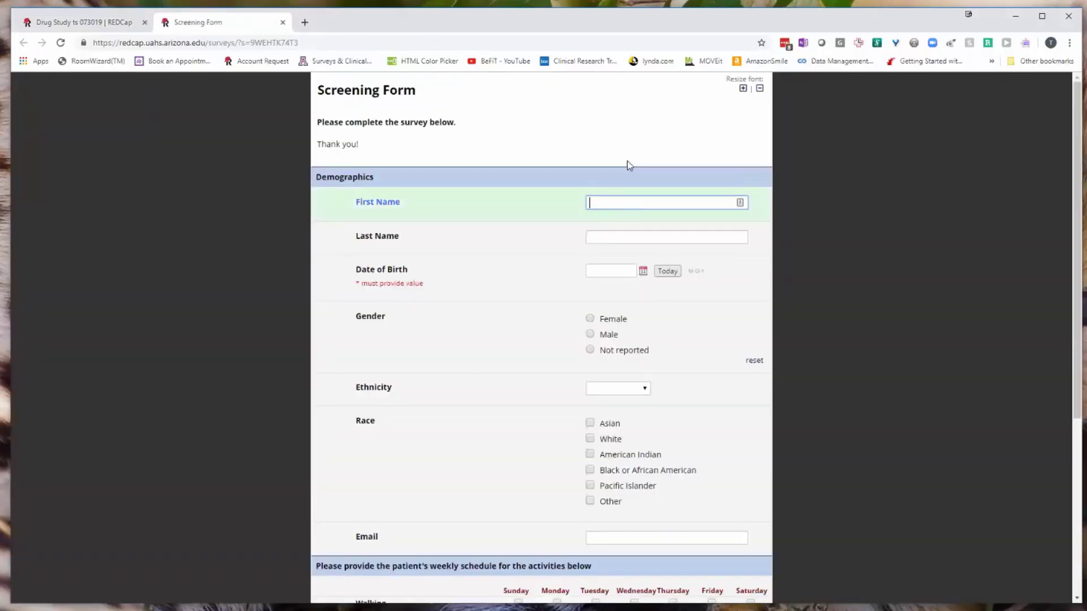
Enter a first and last name, and select Male, Hispanic ethnicity and White race.
{"action": "key", "text": "Tab"}
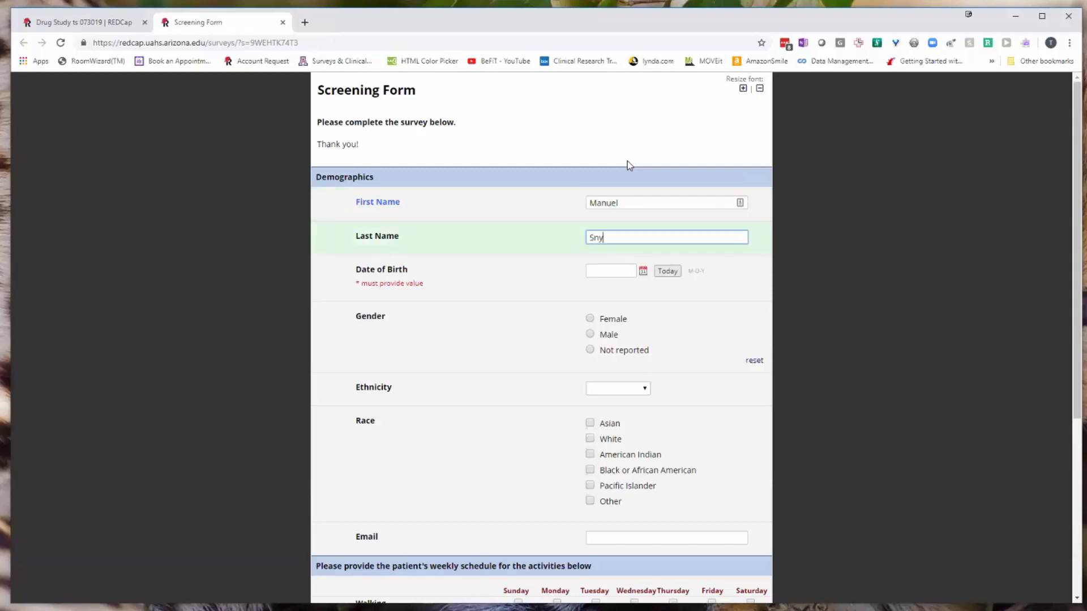
{"action": "left_click", "coordinate": [592, 335]}
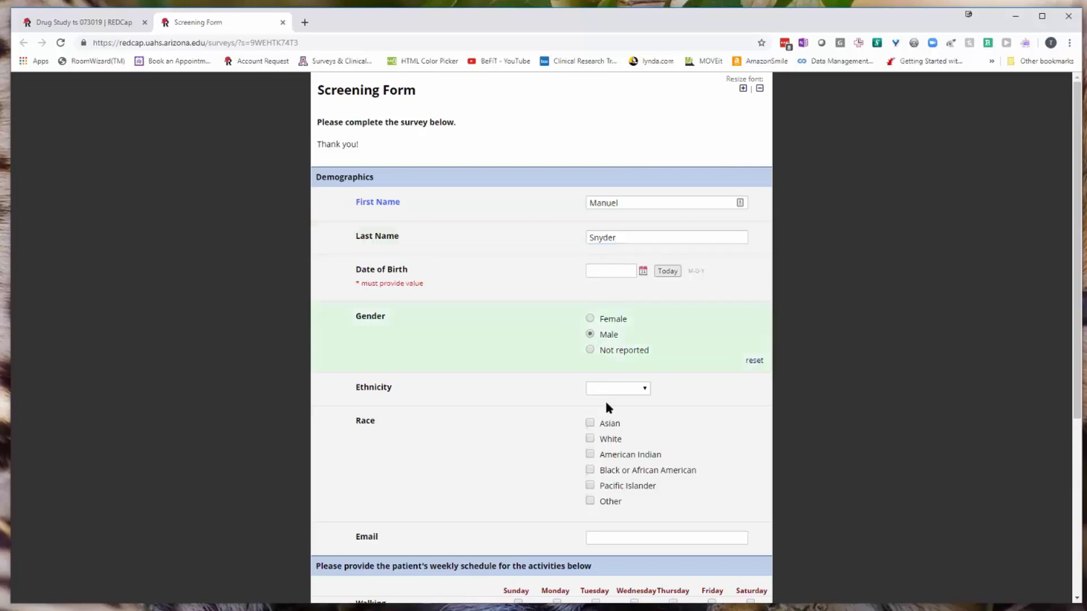
{"action": "left_click", "coordinate": [611, 390]}
{"action": "left_click", "coordinate": [603, 410]}
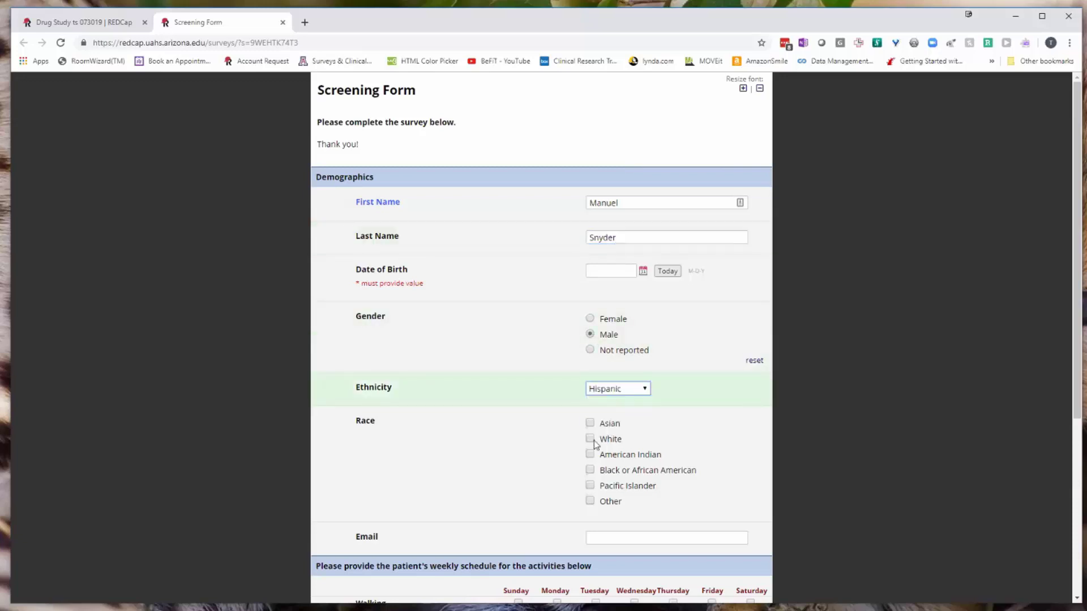
{"action": "left_click", "coordinate": [681, 439]}
Enter the email address, tick Tuesday and Wednesday walking, and set height 70 and weight 185.
{"action": "scroll", "coordinate": [681, 440], "scroll_direction": "down", "scroll_amount": 5}
{"action": "left_click", "coordinate": [603, 263]}
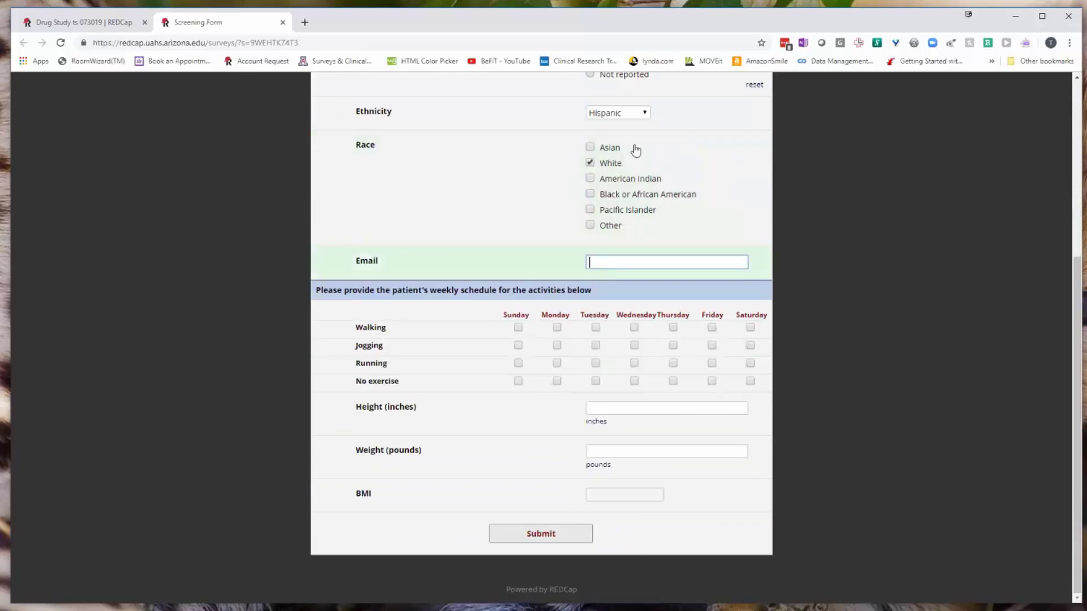
{"action": "left_click", "coordinate": [595, 327]}
{"action": "left_click", "coordinate": [634, 328]}
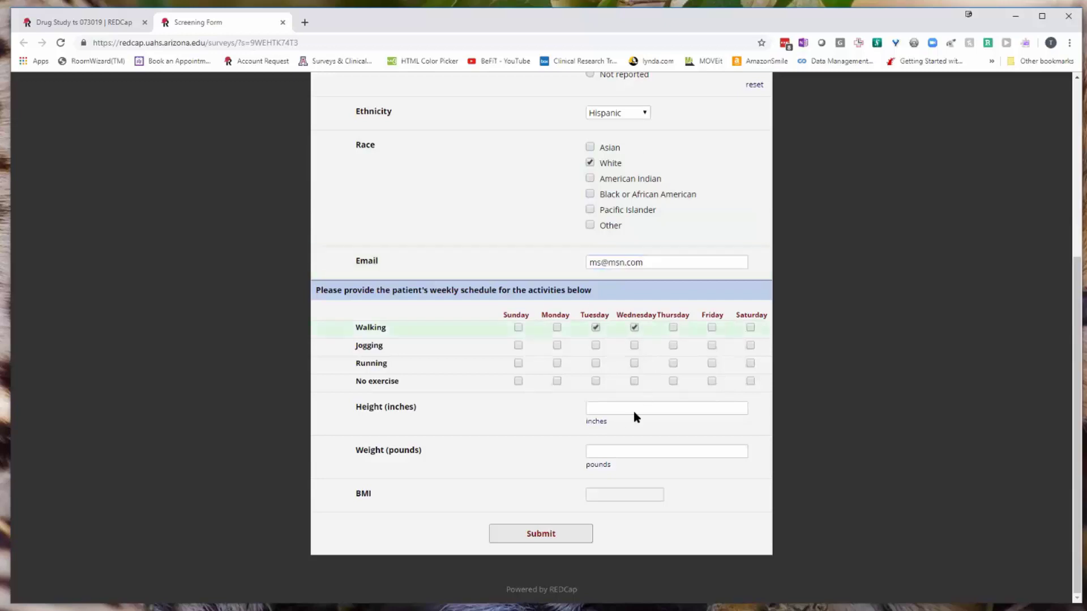
{"action": "left_click", "coordinate": [611, 409]}
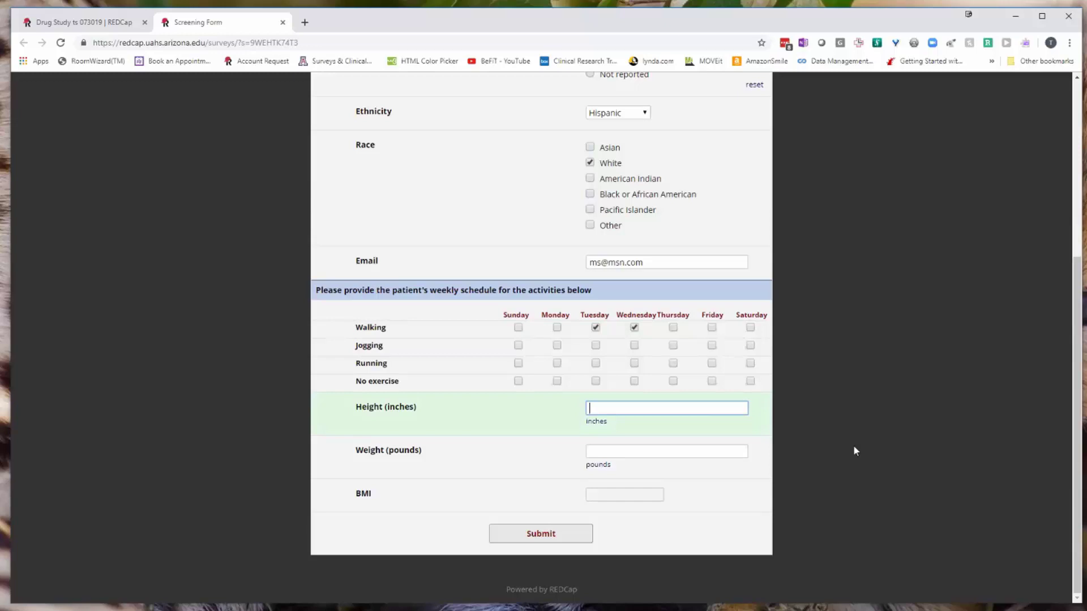
{"action": "type", "text": "70"}
{"action": "left_click", "coordinate": [621, 449]}
{"action": "type", "text": "185"}
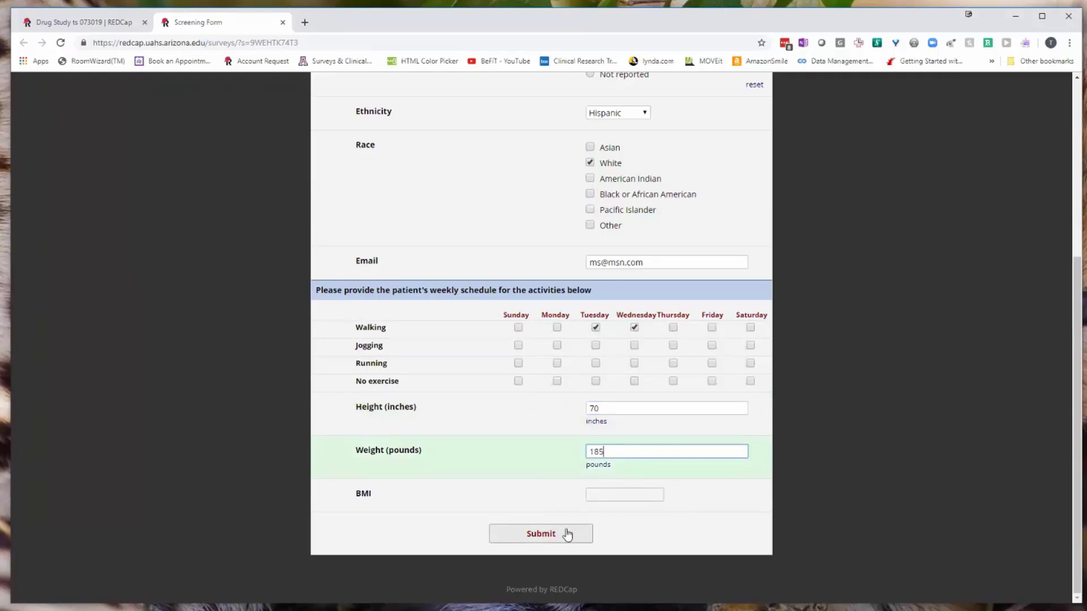
{"action": "left_click", "coordinate": [628, 495]}
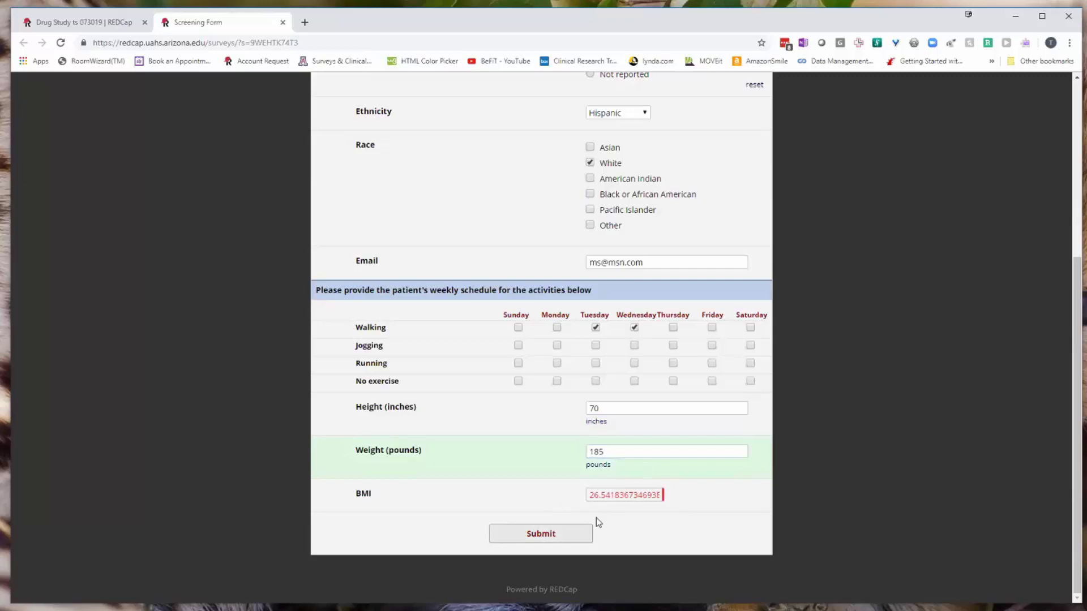
Submit the survey without a Date of Birth and dismiss the 'Some fields are required' notice.
{"action": "left_click", "coordinate": [575, 534]}
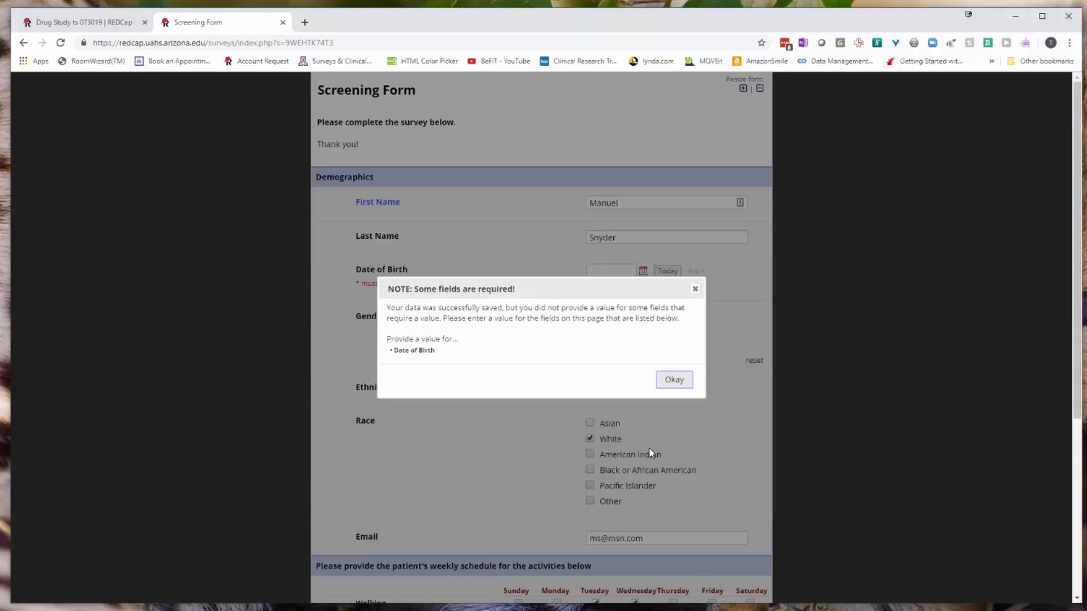
{"action": "left_click", "coordinate": [672, 380]}
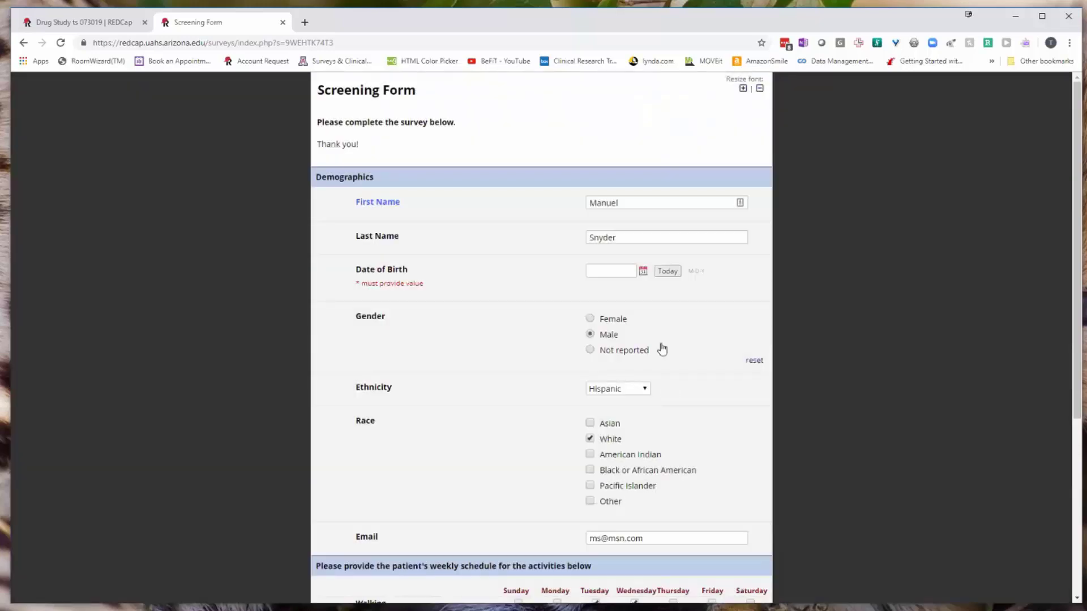
Close the survey tab and view the Record Status Dashboard listing record 4 as partial.
{"action": "left_click", "coordinate": [283, 23]}
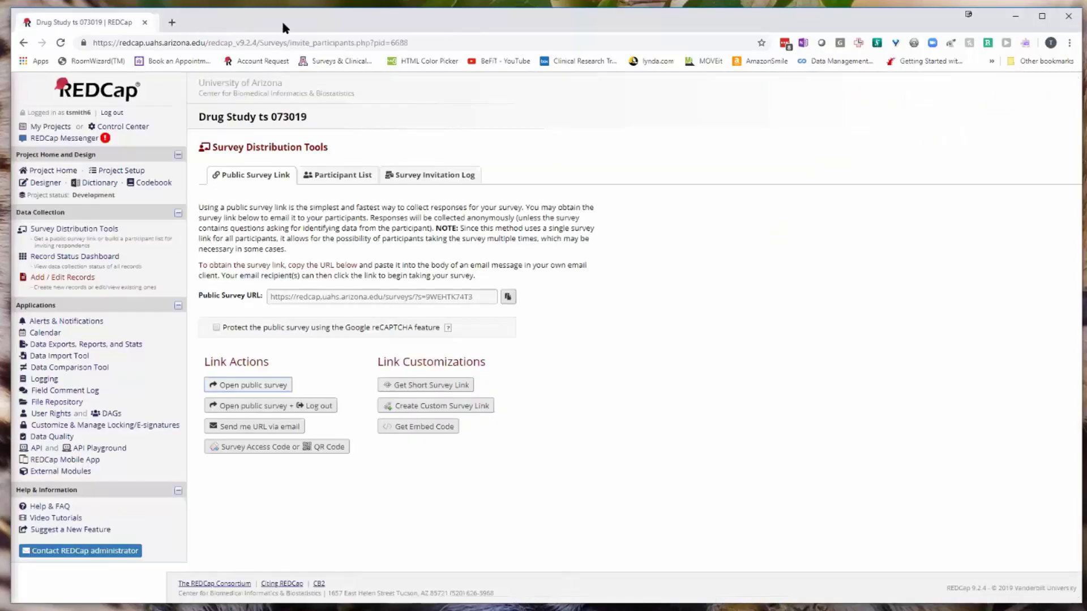
{"action": "left_click", "coordinate": [62, 260]}
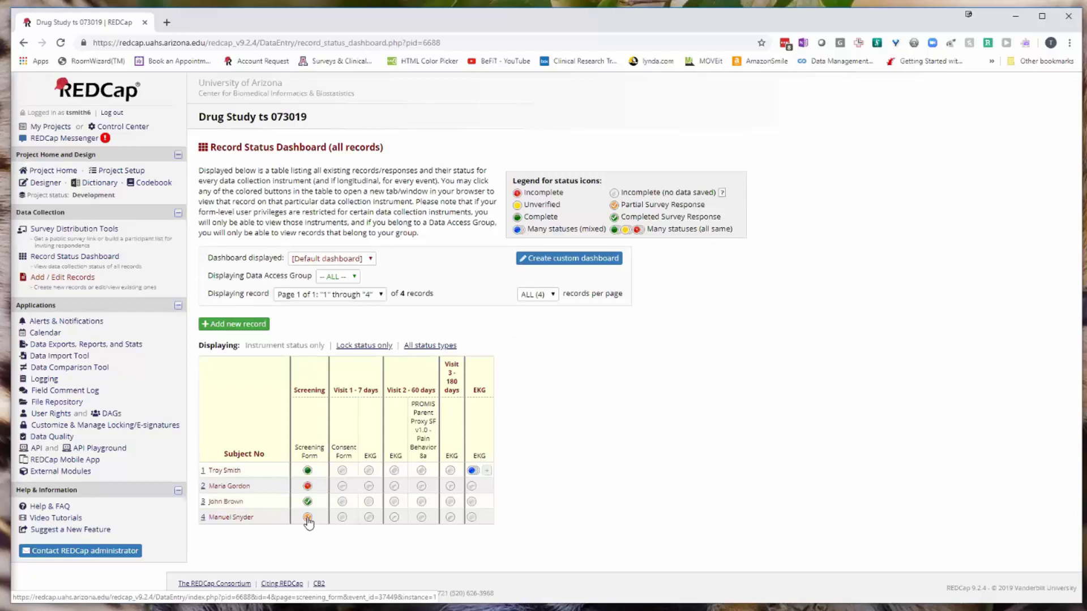
Open record 4's partial Screening Form response from the dashboard.
{"action": "left_click", "coordinate": [307, 518]}
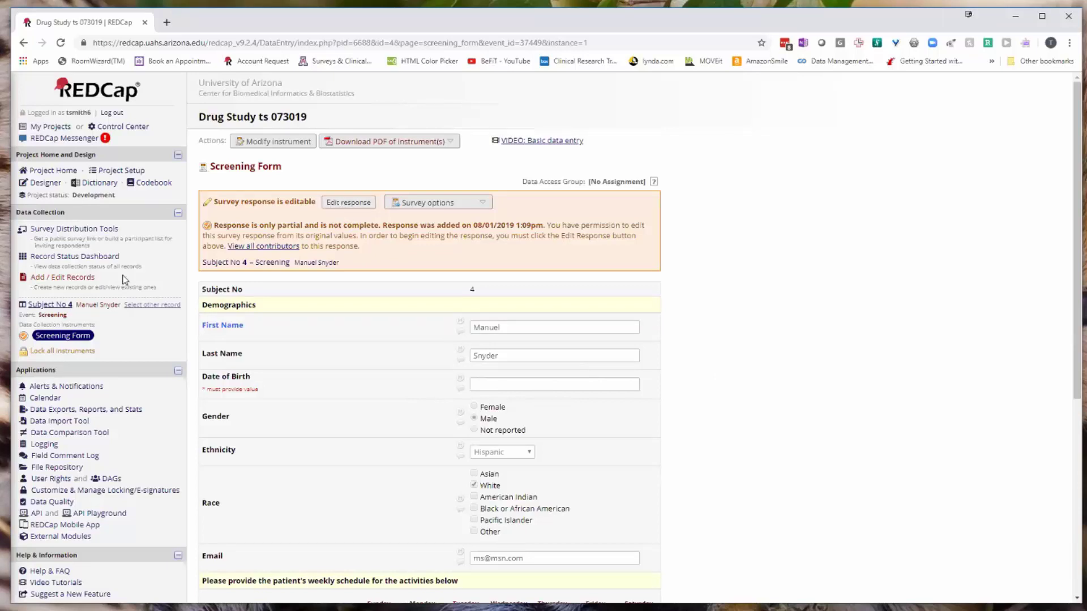
Go from the Record Status Dashboard to the Survey Distribution Tools page.
{"action": "left_click", "coordinate": [108, 259]}
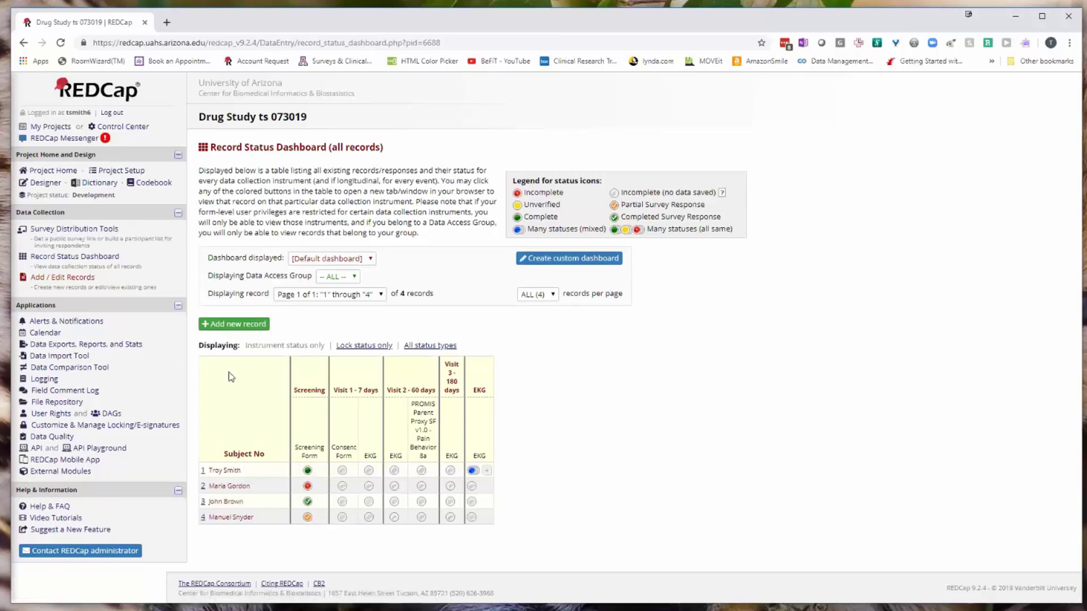
{"action": "left_click", "coordinate": [73, 230]}
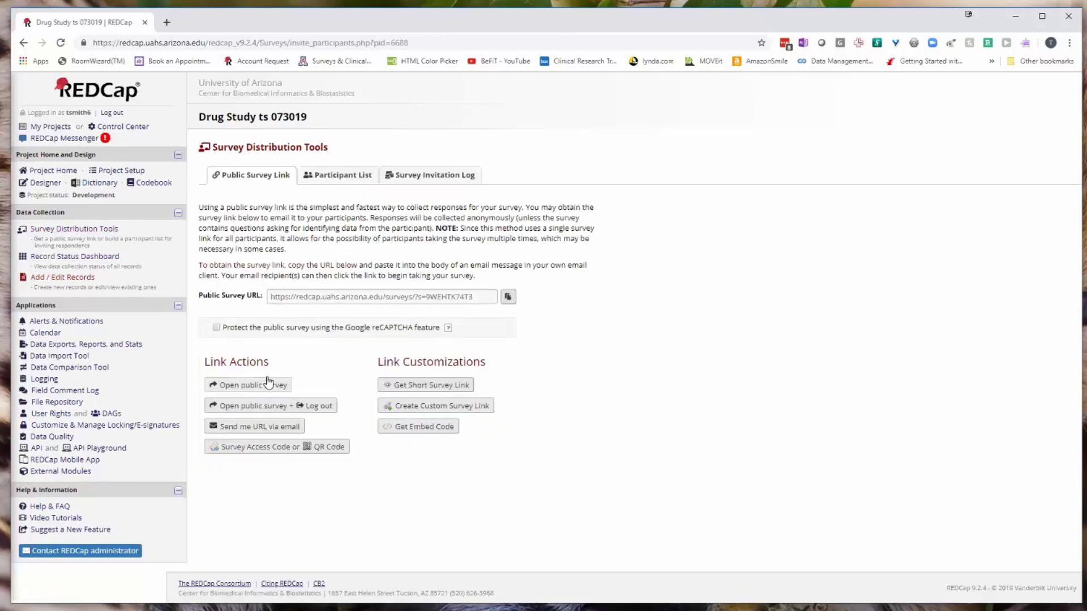
Open the public survey in a new tab and enter a first name, last name and Date of Birth 5/5/85.
{"action": "left_click", "coordinate": [262, 388]}
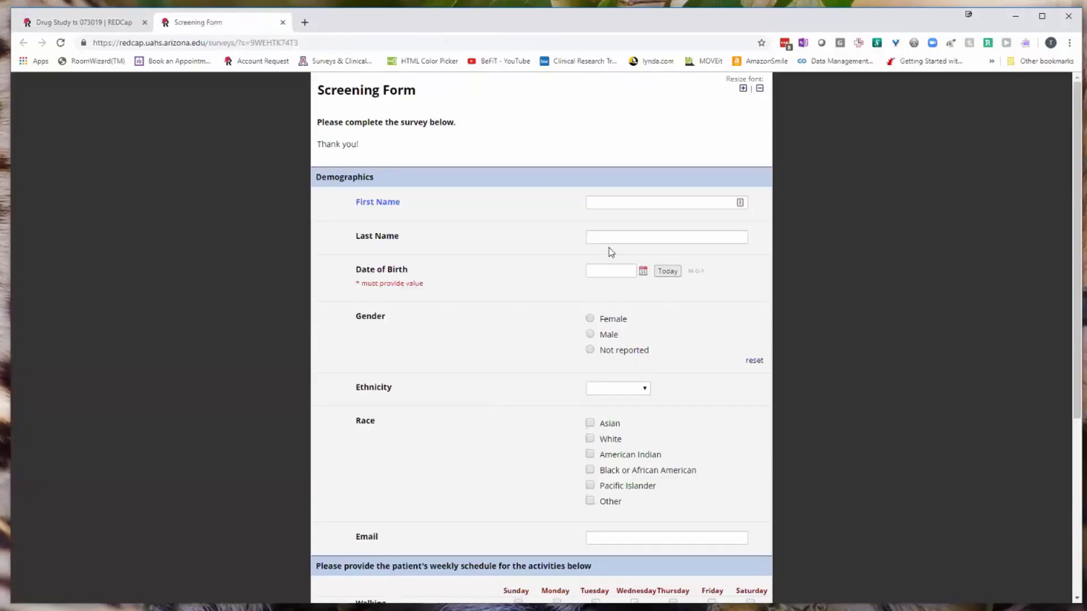
{"action": "left_click", "coordinate": [596, 201]}
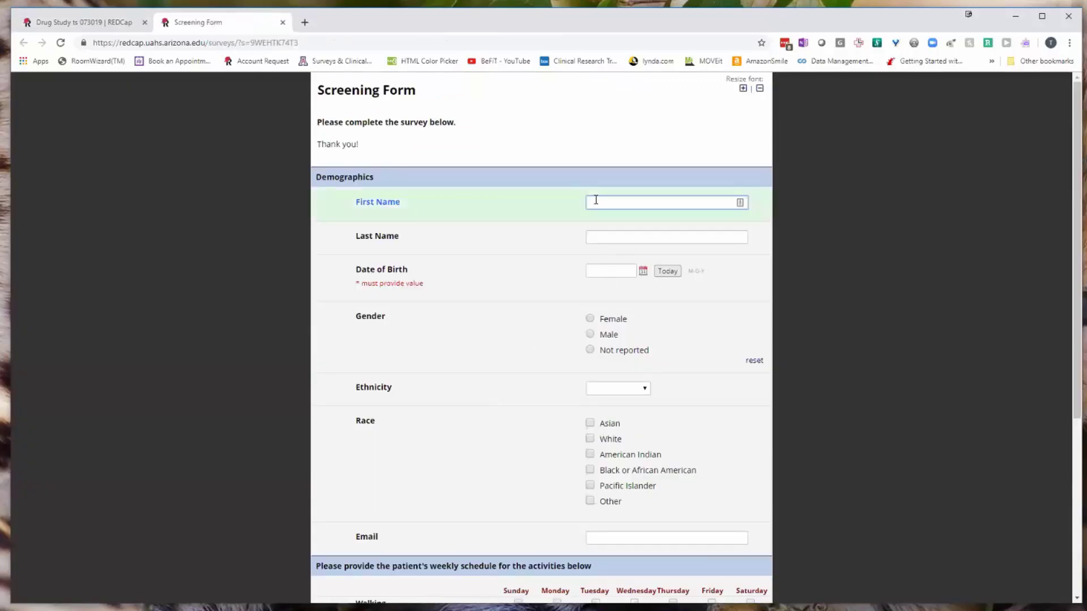
{"action": "type", "text": "John"}
{"action": "key", "text": "Tab"}
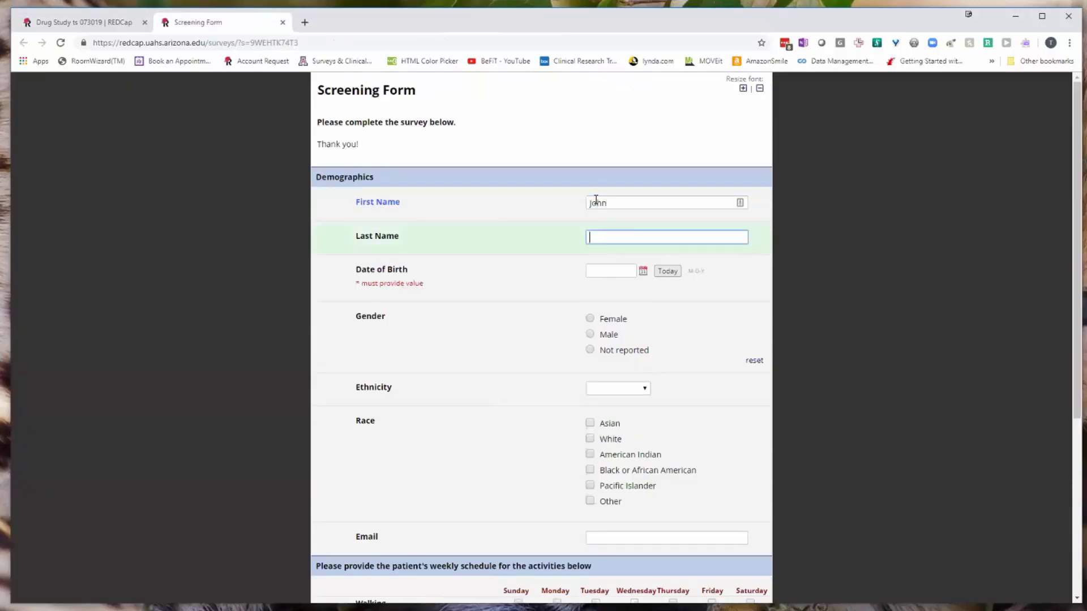
{"action": "type", "text": "Doe"}
{"action": "key", "text": "Tab"}
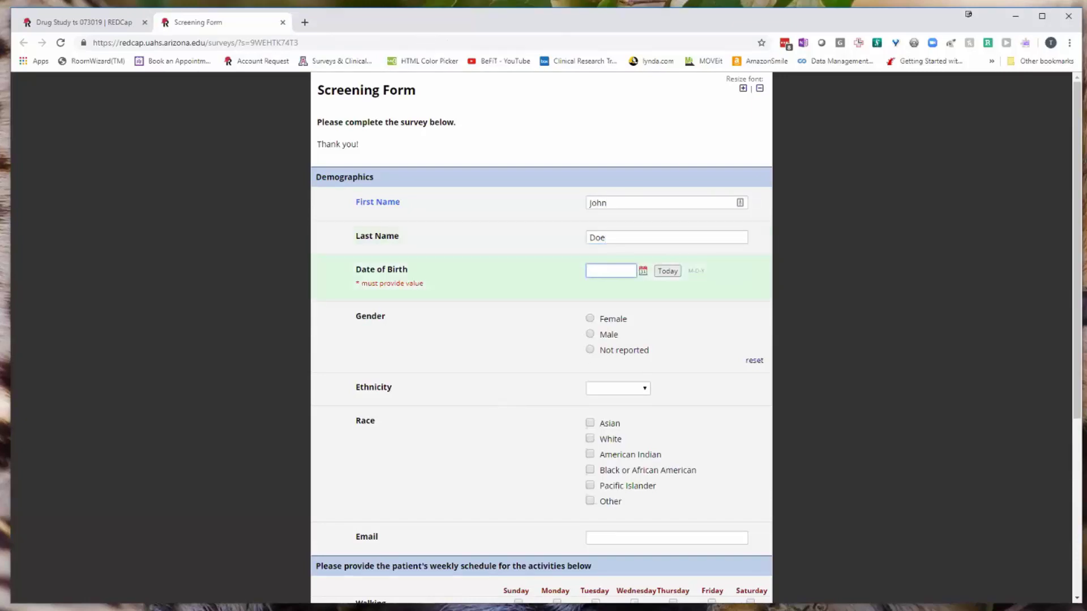
{"action": "type", "text": "5/5/85"}
Submit and close the survey, then open record 4's Consent Form from the Record Status Dashboard.
{"action": "scroll", "coordinate": [613, 385], "scroll_direction": "down", "scroll_amount": 5}
{"action": "left_click", "coordinate": [528, 533]}
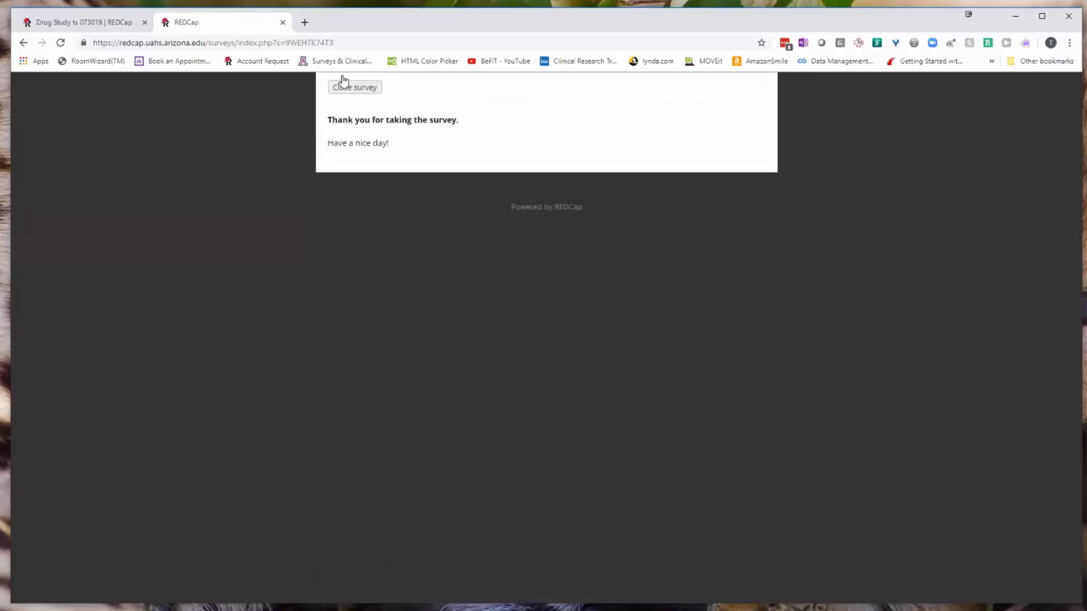
{"action": "left_click", "coordinate": [342, 79]}
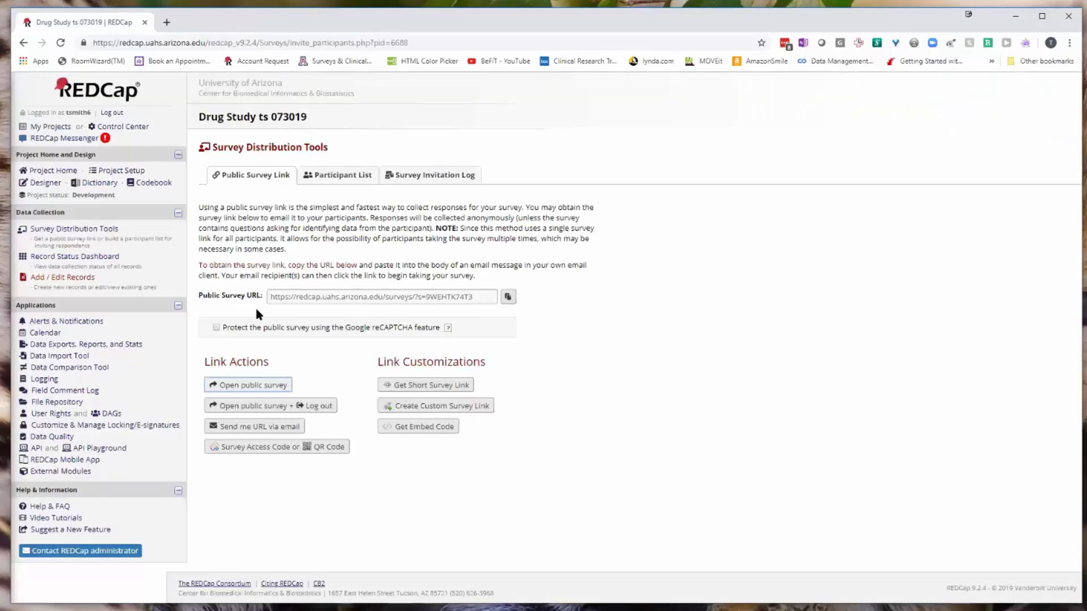
{"action": "left_click", "coordinate": [117, 257]}
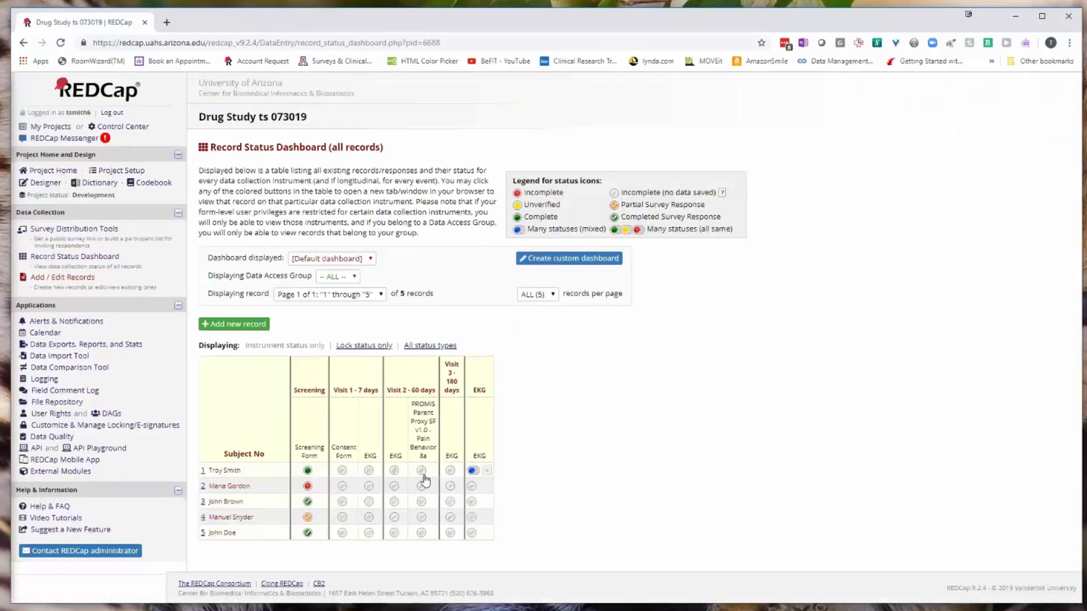
{"action": "left_click", "coordinate": [334, 517]}
Open the Screening Form's survey settings from the Designer and scroll through its Survey Access options.
{"action": "left_click", "coordinate": [38, 189]}
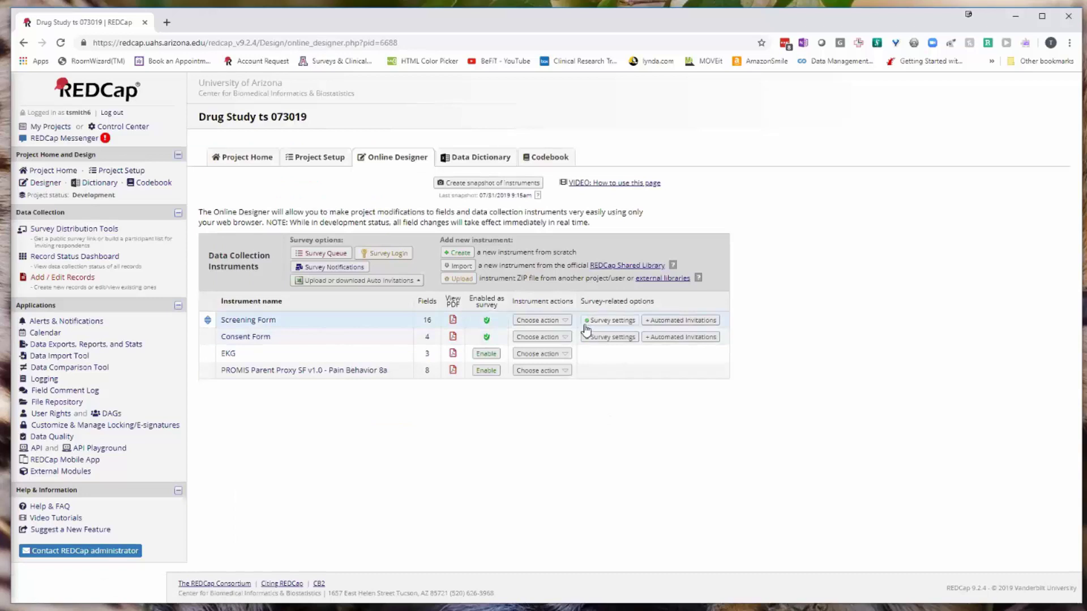
{"action": "left_click", "coordinate": [614, 319]}
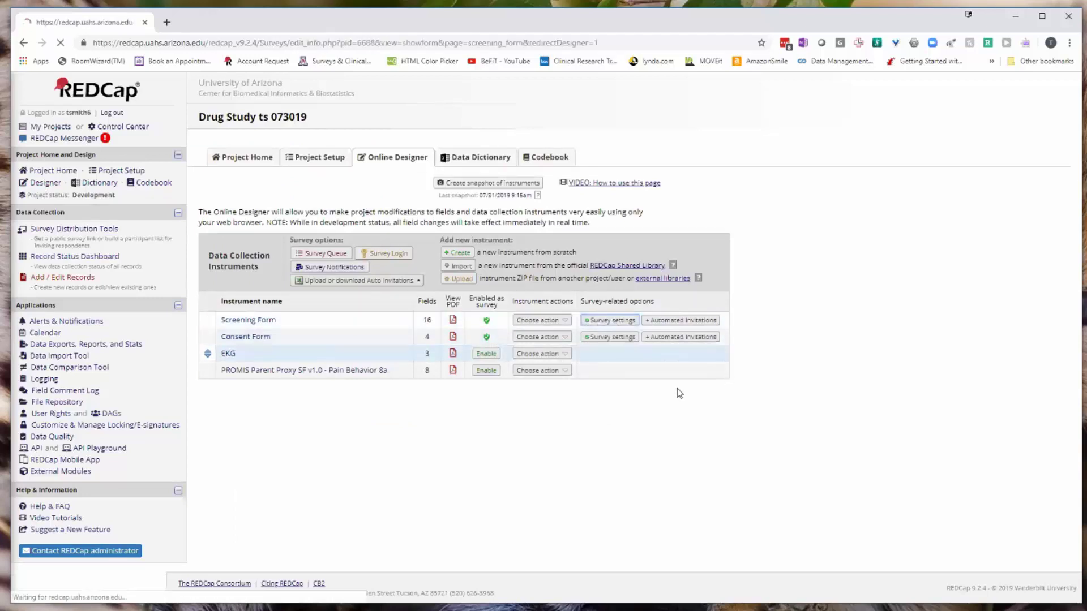
{"action": "scroll", "coordinate": [624, 410], "scroll_direction": "down", "scroll_amount": 10}
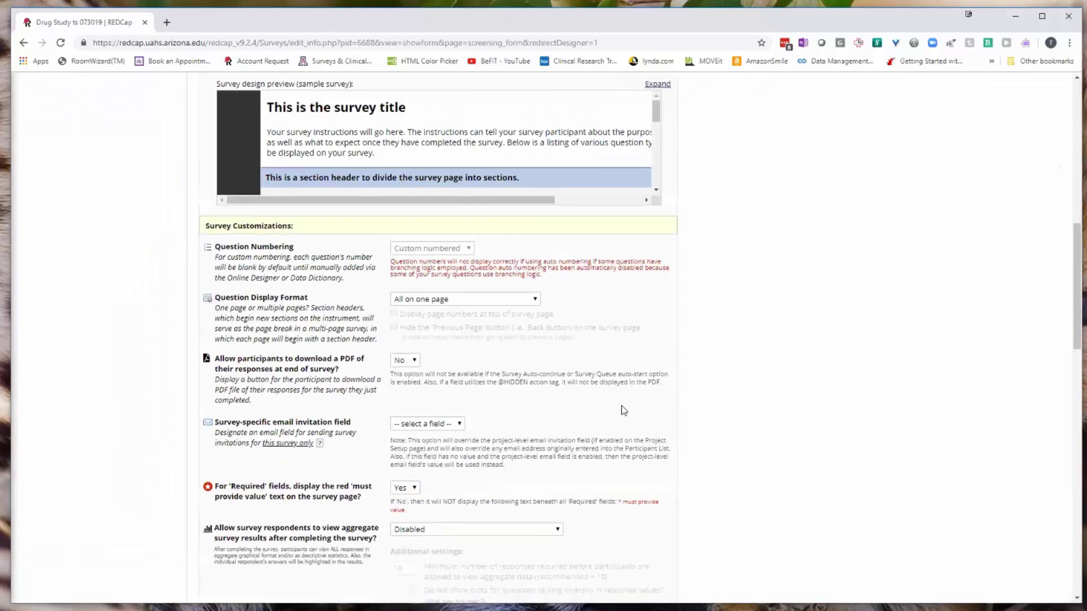
{"action": "scroll", "coordinate": [592, 378], "scroll_direction": "down", "scroll_amount": 5}
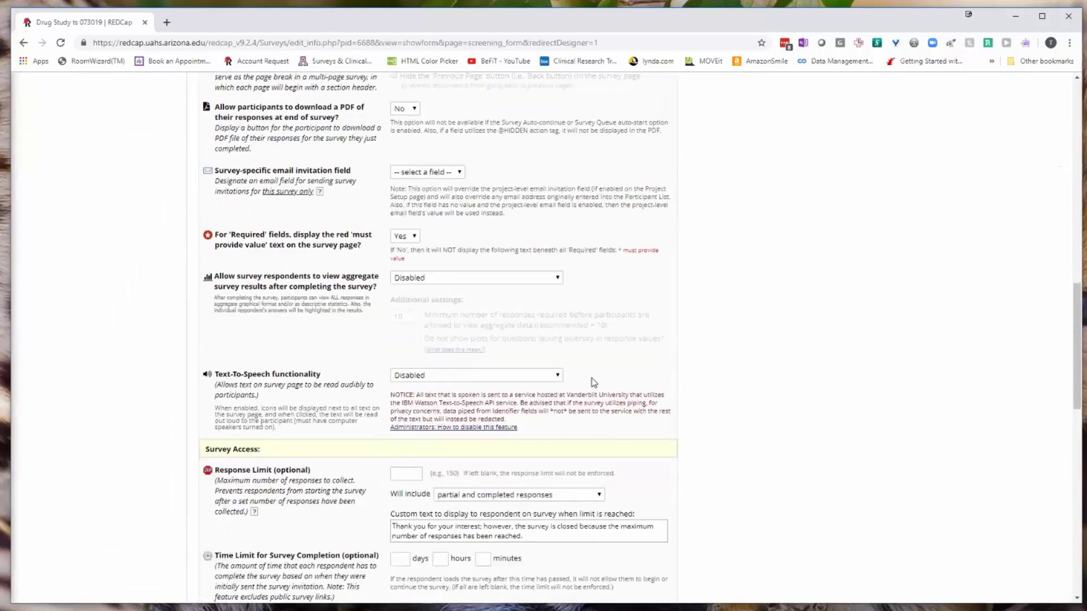
{"action": "scroll", "coordinate": [592, 380], "scroll_direction": "down", "scroll_amount": 1}
{"action": "scroll", "coordinate": [522, 492], "scroll_direction": "up", "scroll_amount": 1}
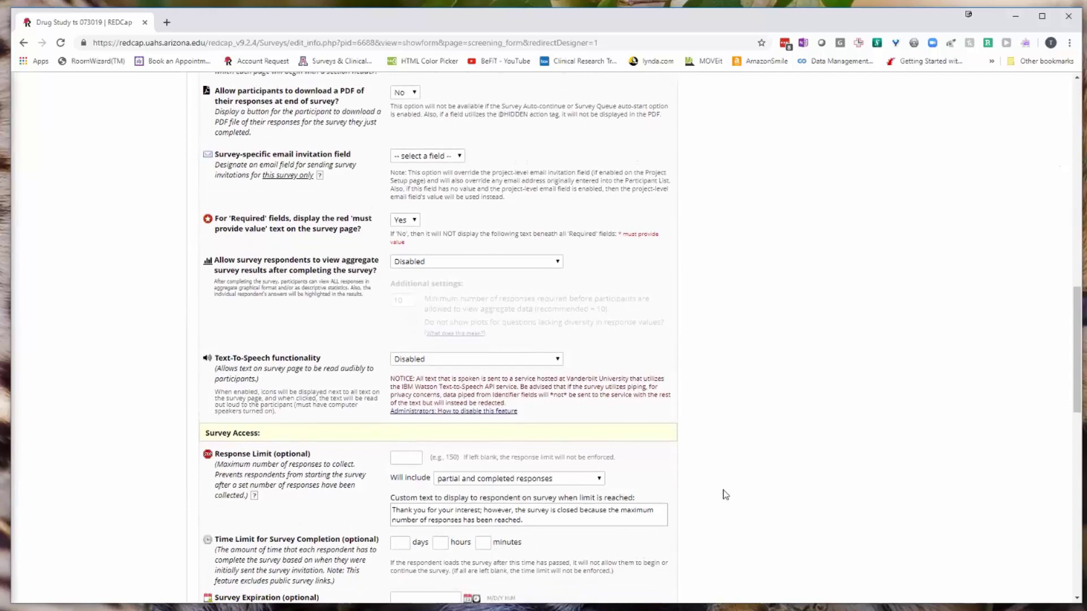
{"action": "scroll", "coordinate": [725, 494], "scroll_direction": "down", "scroll_amount": 2}
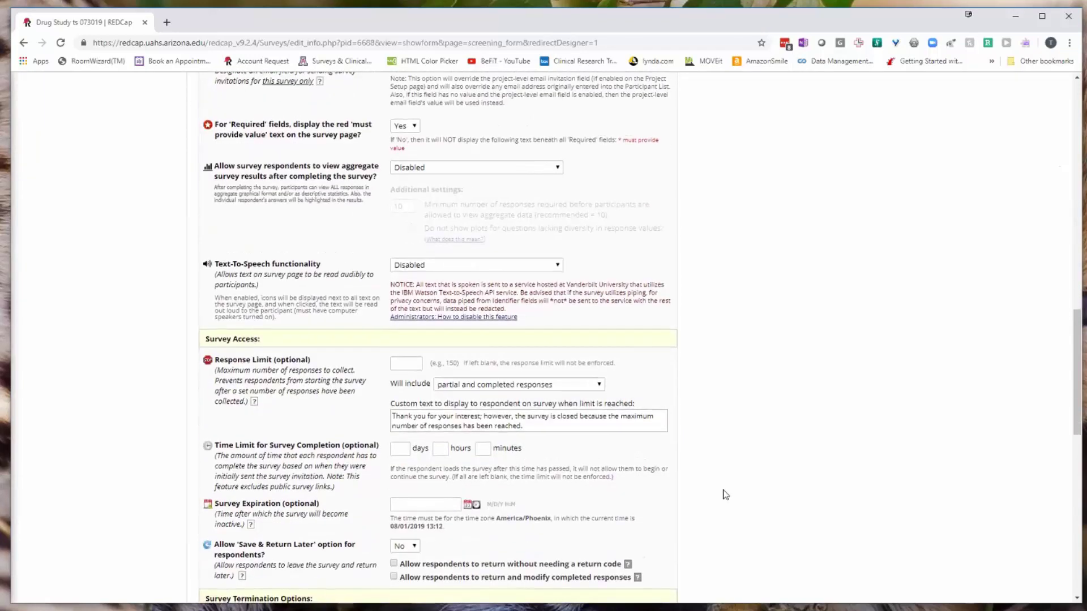
{"action": "scroll", "coordinate": [725, 494], "scroll_direction": "up", "scroll_amount": 9}
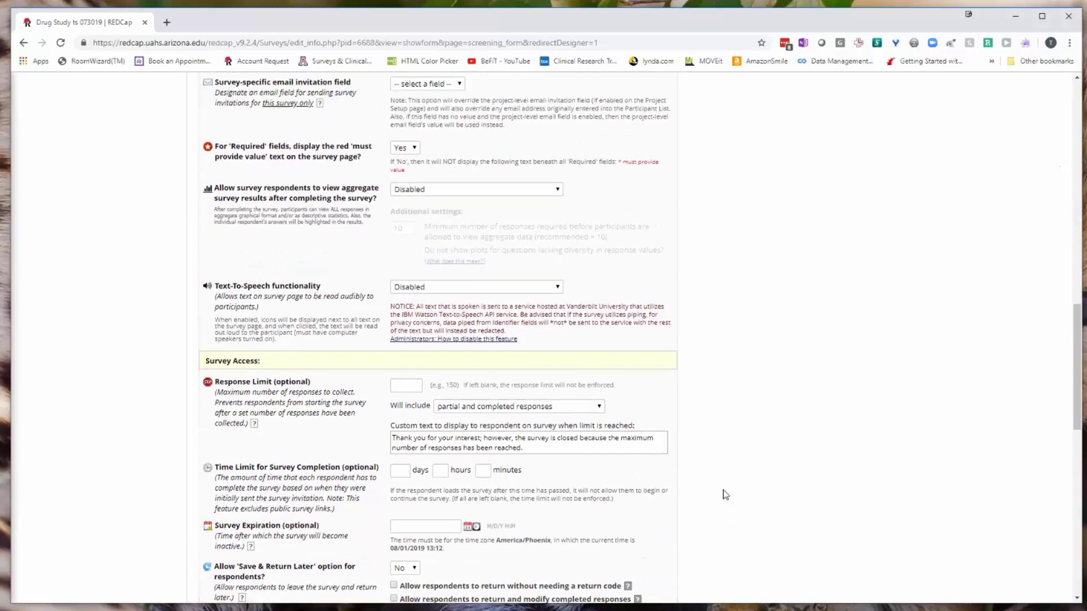
{"action": "scroll", "coordinate": [721, 490], "scroll_direction": "down", "scroll_amount": 14}
{"action": "scroll", "coordinate": [720, 492], "scroll_direction": "up", "scroll_amount": 1}
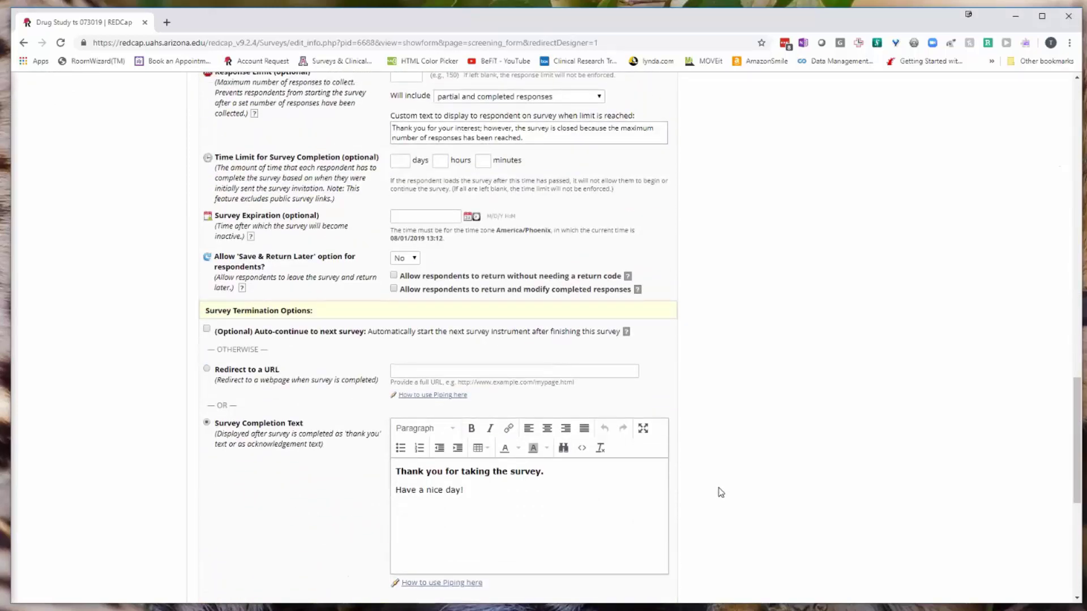
{"action": "scroll", "coordinate": [720, 492], "scroll_direction": "up", "scroll_amount": 4}
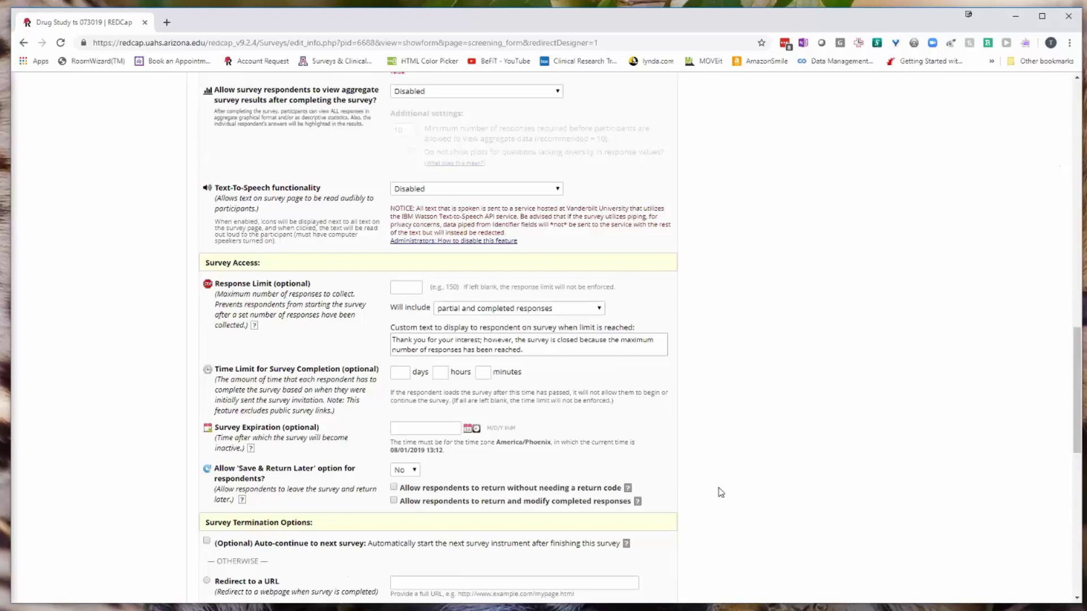
{"action": "scroll", "coordinate": [721, 492], "scroll_direction": "up", "scroll_amount": 3}
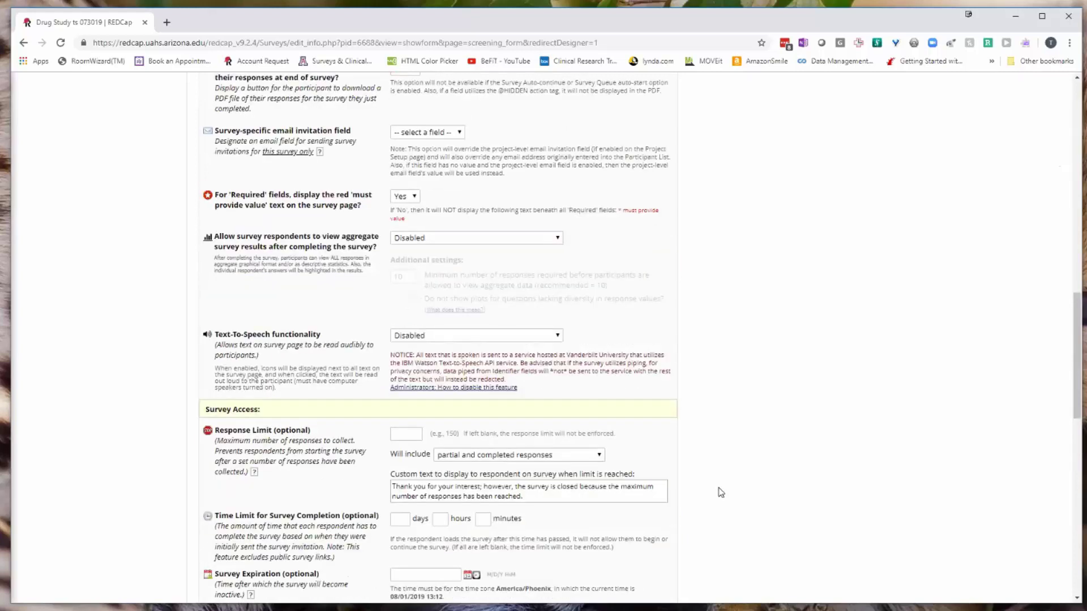
{"action": "scroll", "coordinate": [720, 492], "scroll_direction": "up", "scroll_amount": 3}
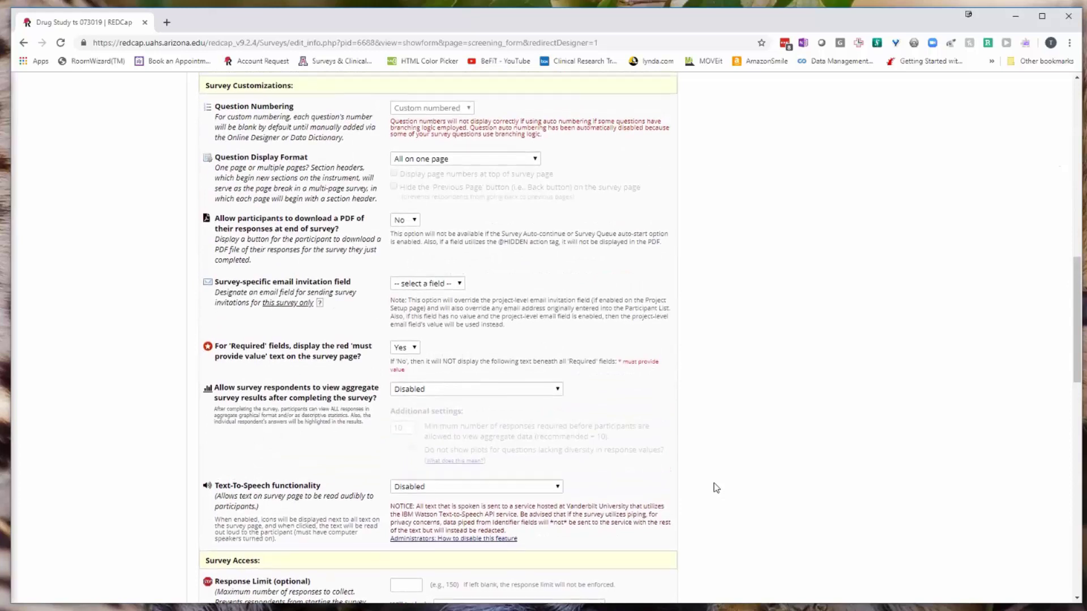
{"action": "scroll", "coordinate": [716, 488], "scroll_direction": "up", "scroll_amount": 12}
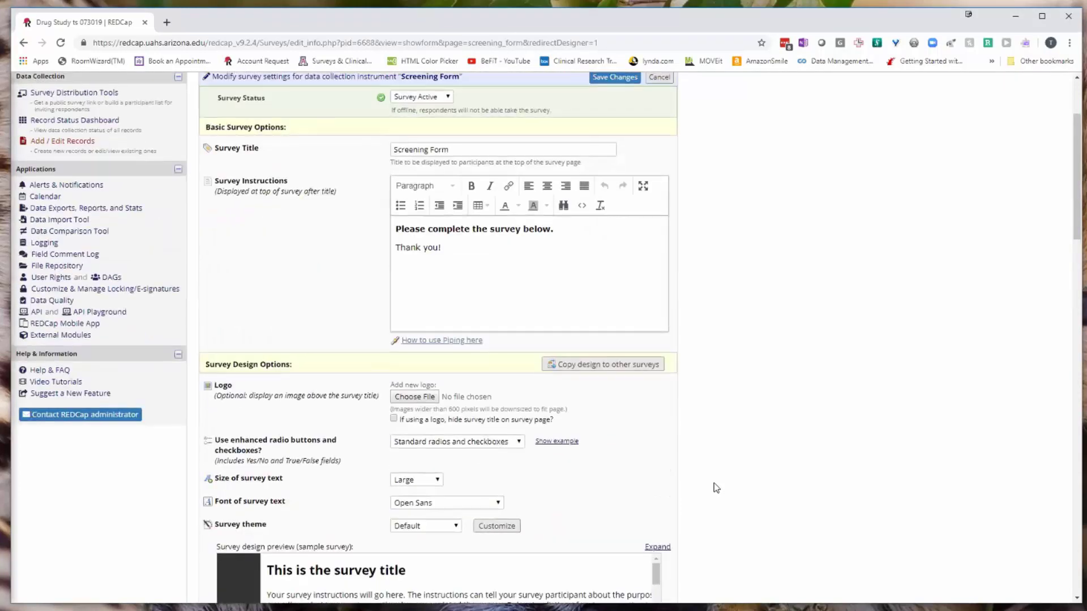
{"action": "scroll", "coordinate": [715, 484], "scroll_direction": "up", "scroll_amount": 3}
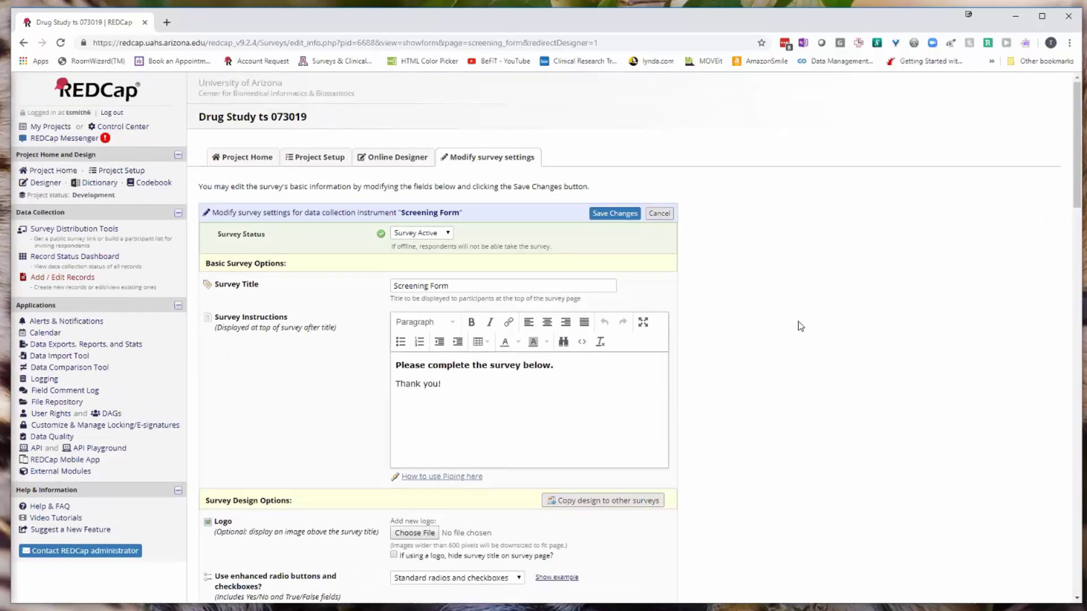
{"action": "scroll", "coordinate": [800, 326], "scroll_direction": "down", "scroll_amount": 15}
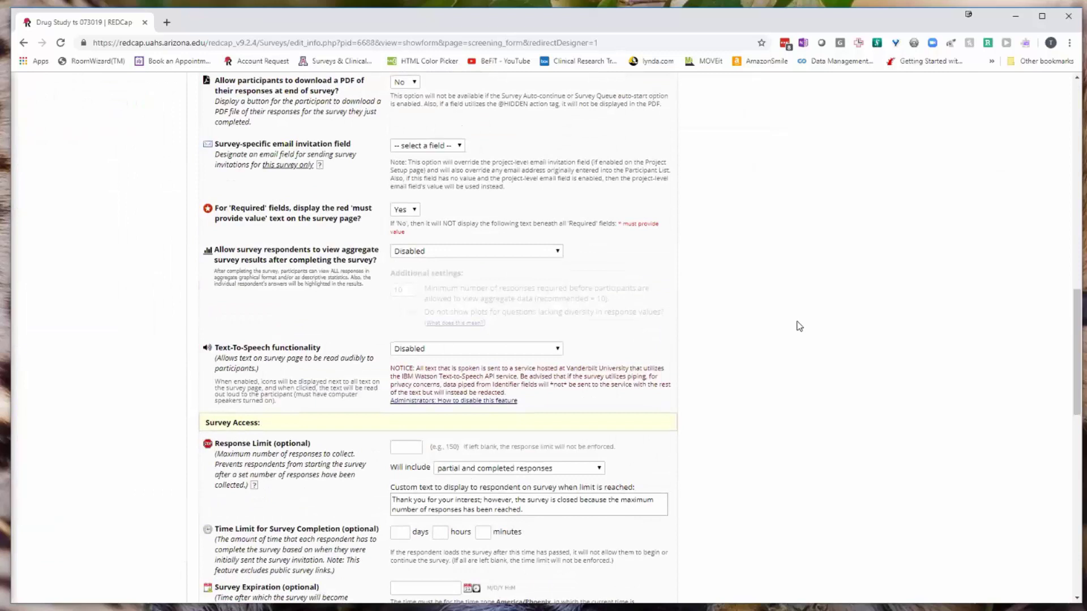
{"action": "scroll", "coordinate": [798, 326], "scroll_direction": "down", "scroll_amount": 7}
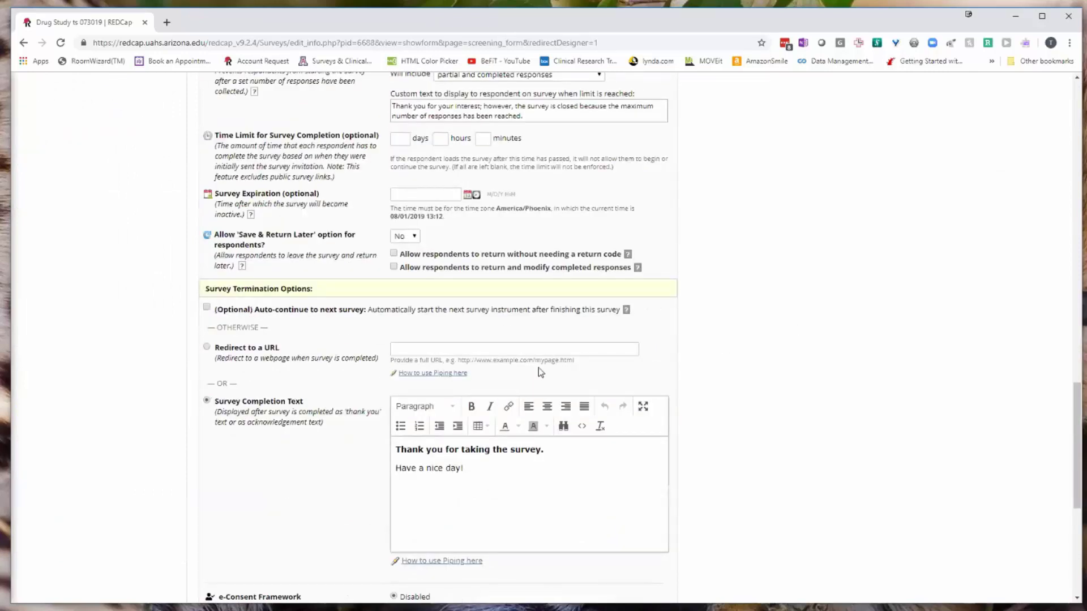
{"action": "scroll", "coordinate": [484, 371], "scroll_direction": "up", "scroll_amount": 5}
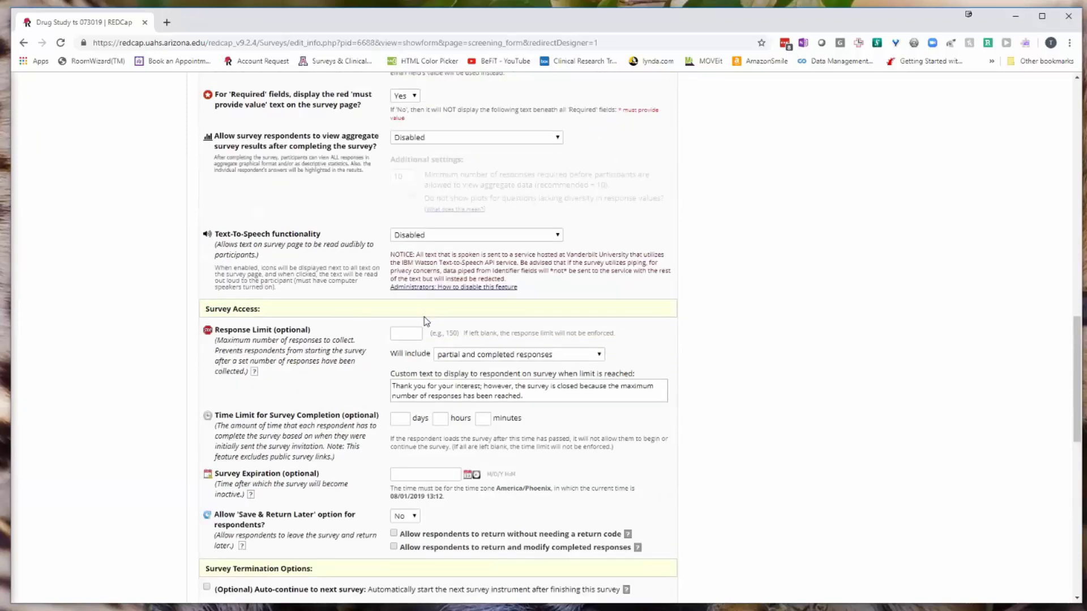
Set the Response Limit to 1000, counting completed responses only (excluding partials).
{"action": "left_click", "coordinate": [412, 332]}
{"action": "left_click", "coordinate": [532, 356]}
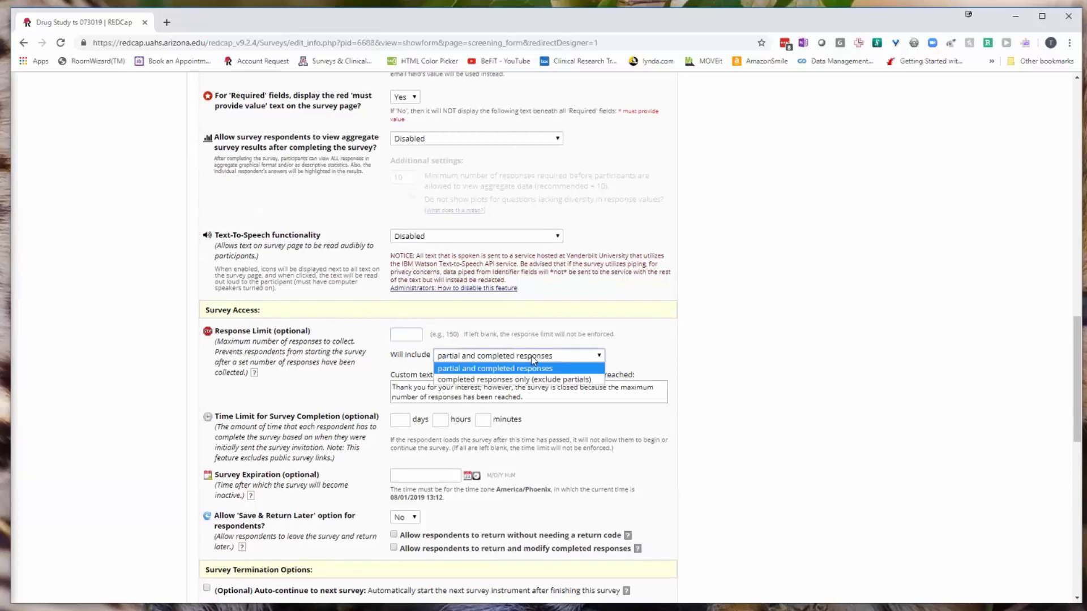
{"action": "left_click", "coordinate": [493, 378]}
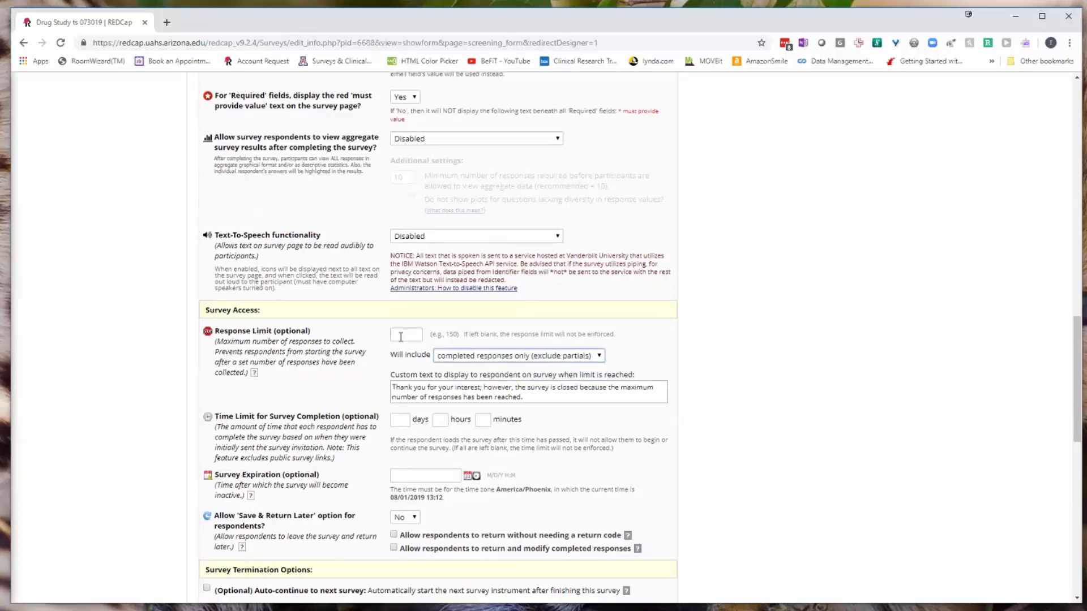
{"action": "left_click", "coordinate": [402, 335]}
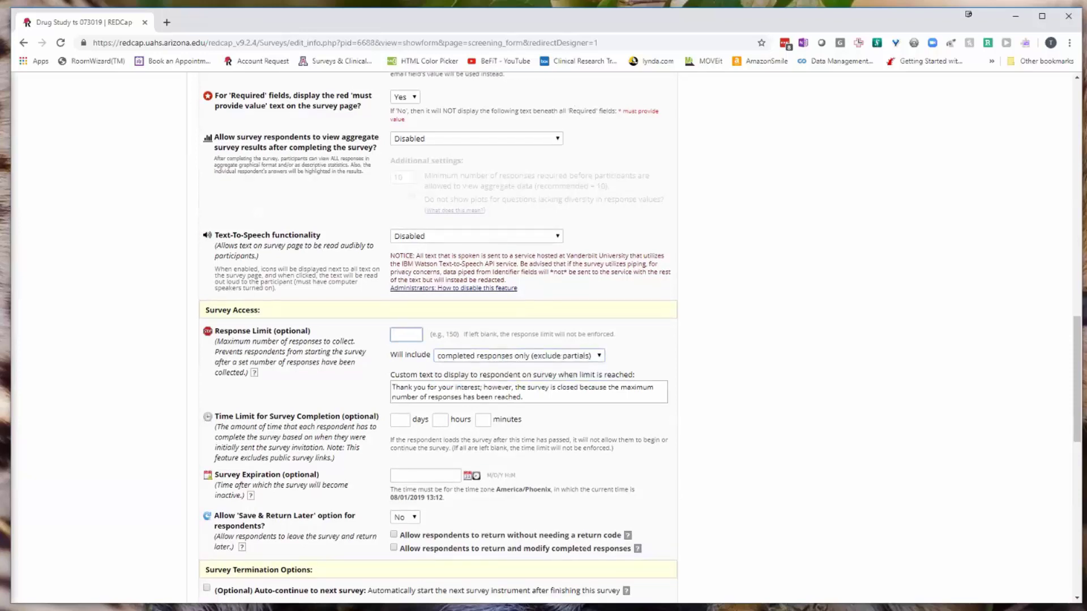
{"action": "type", "text": "1000"}
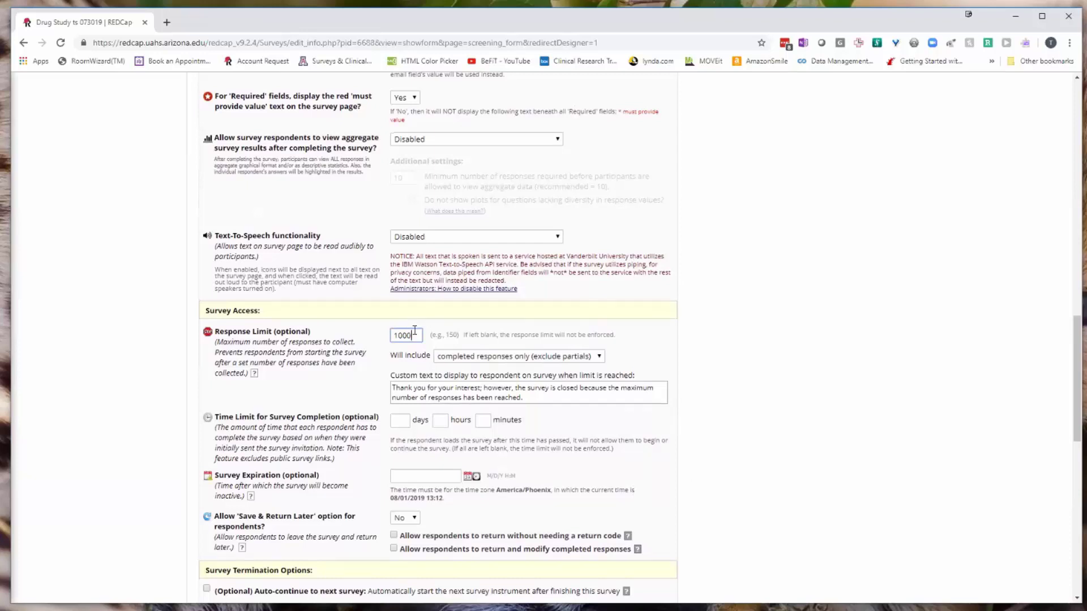
{"action": "scroll", "coordinate": [784, 462], "scroll_direction": "down", "scroll_amount": 12}
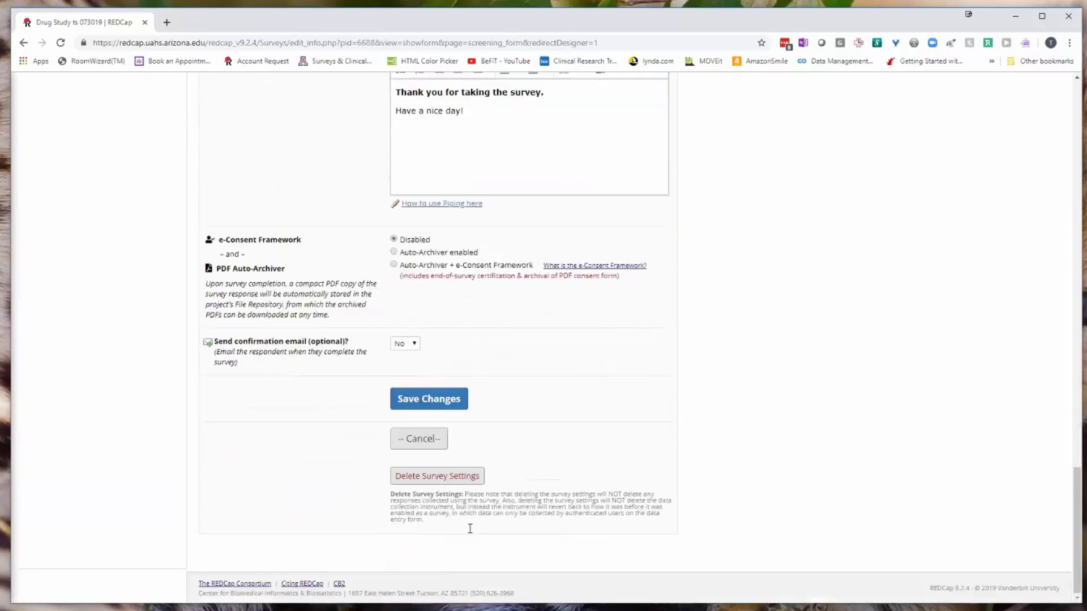
Leave the Screening Form survey settings without keeping edits, returning to the Online Designer's four instruments.
{"action": "left_click", "coordinate": [433, 446]}
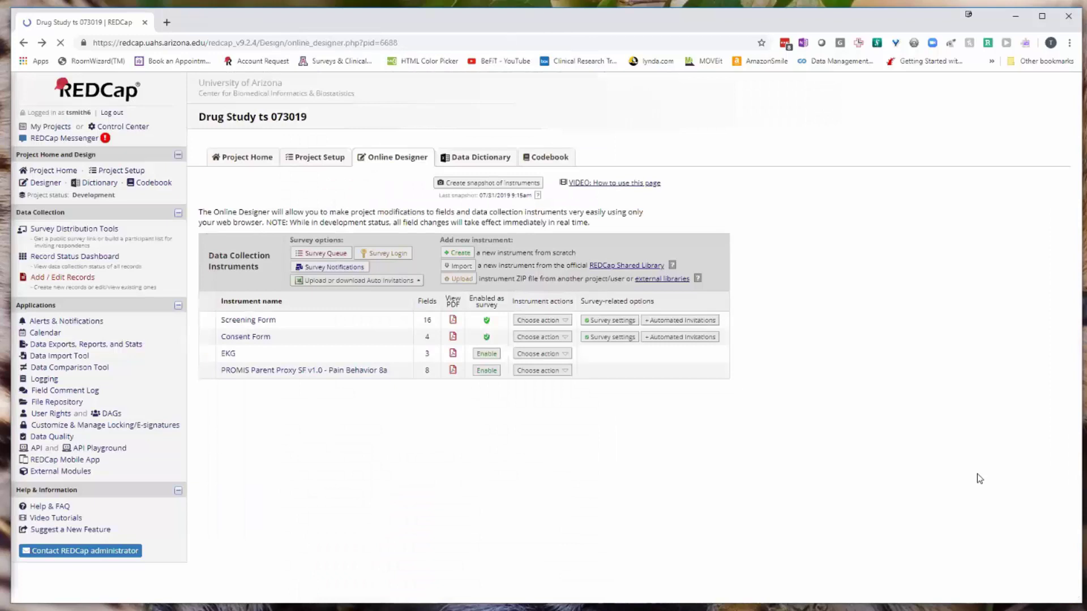